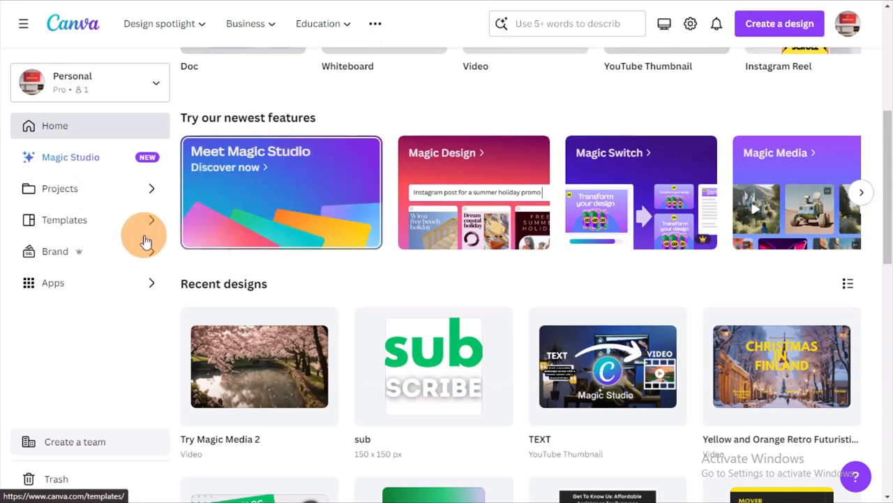
Step: Search the apps for "magic media" and use Magic Media in a new video design
left_click(106, 293)
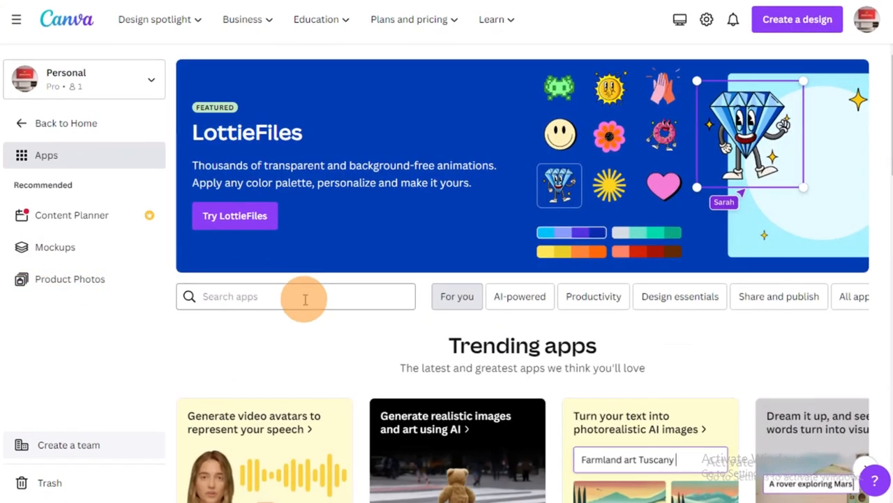
left_click(305, 298)
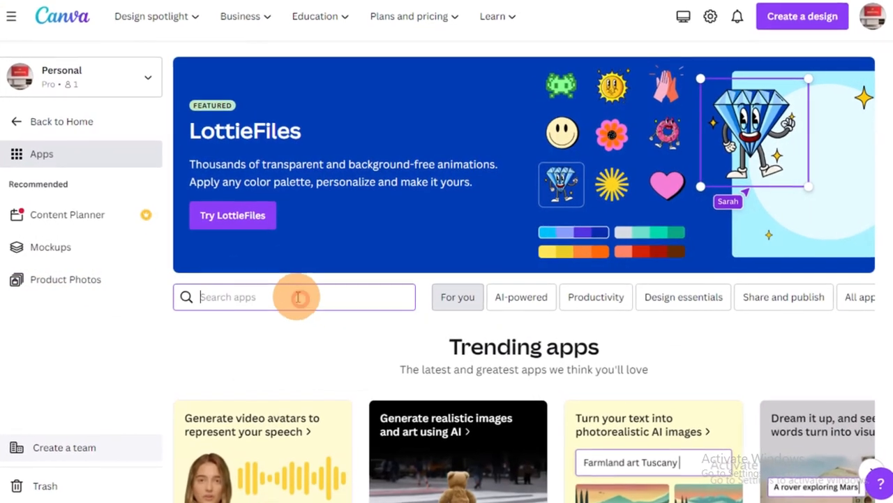
type("magic media")
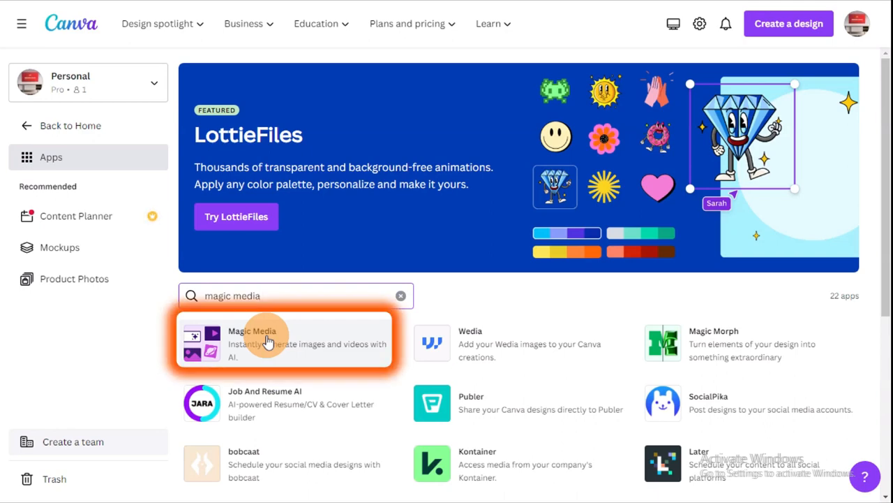
left_click(267, 341)
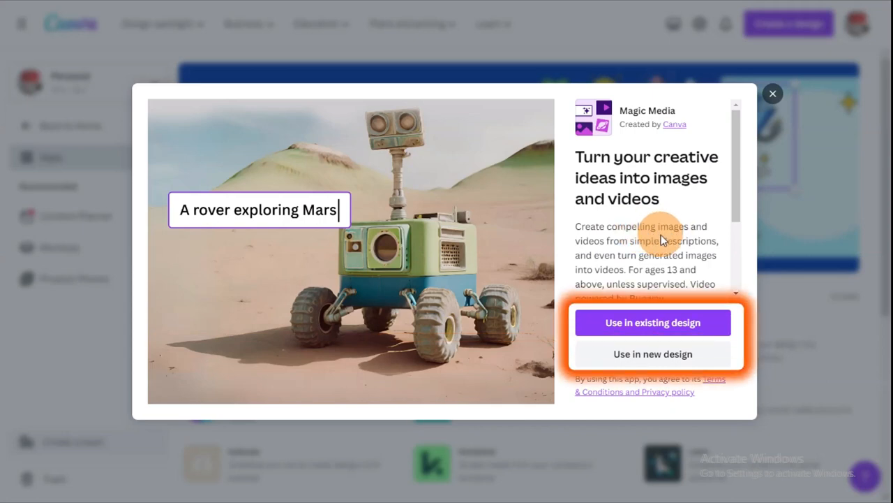
scroll(661, 234, "down", 2)
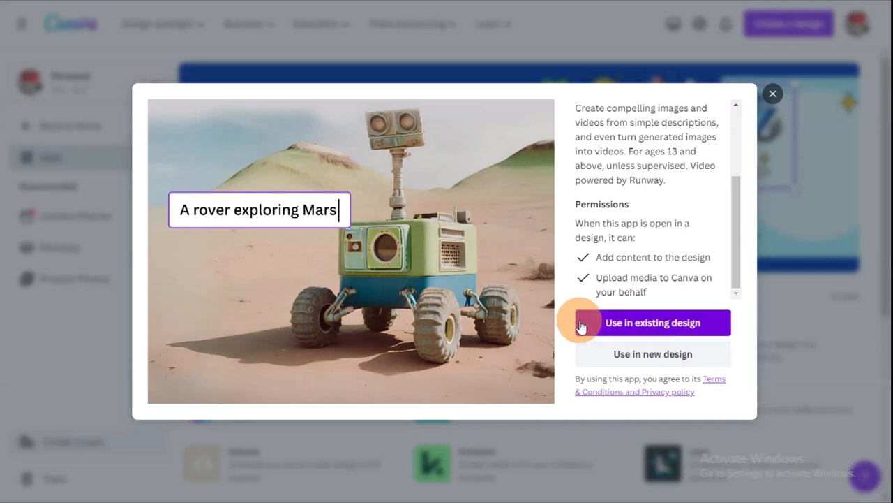
left_click(604, 356)
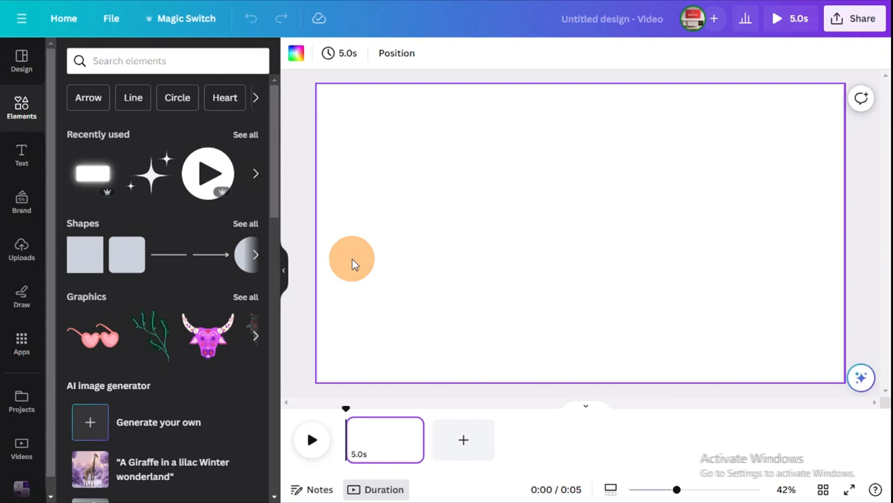
Step: Find the Magic Media app with the search "magic media" and open it inside the video design
scroll(24, 170, "down", 1)
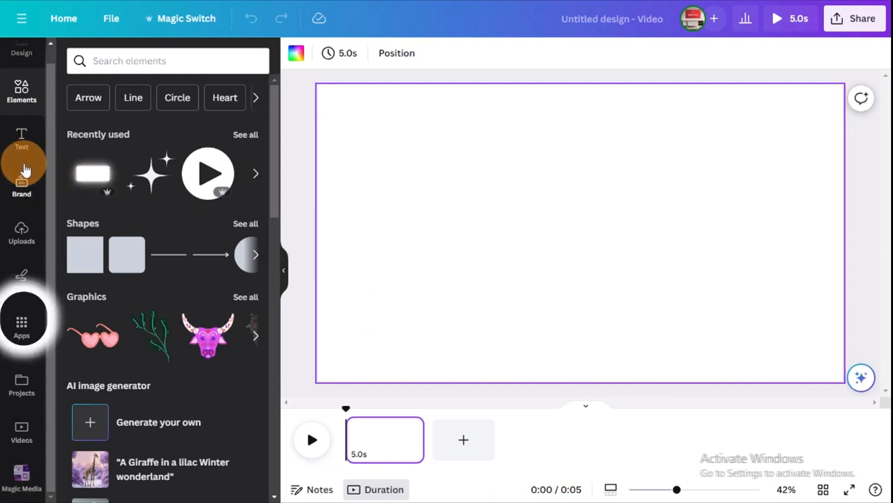
left_click(23, 321)
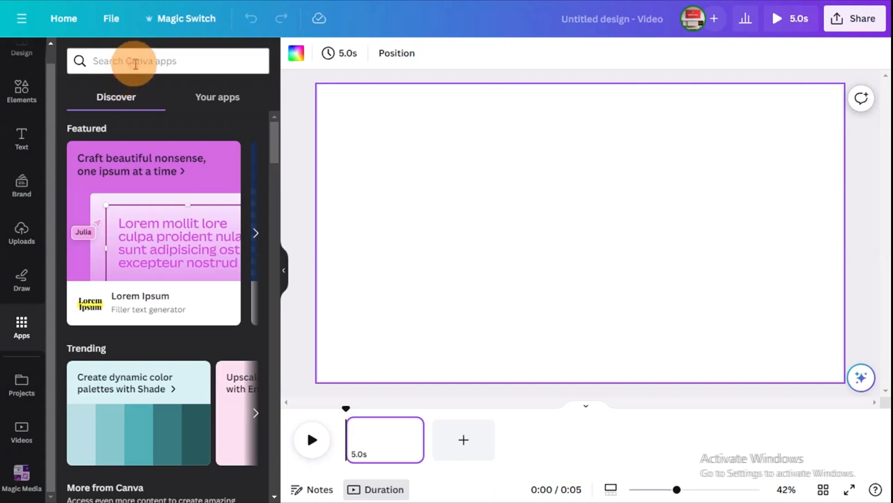
left_click(136, 63)
type("magu")
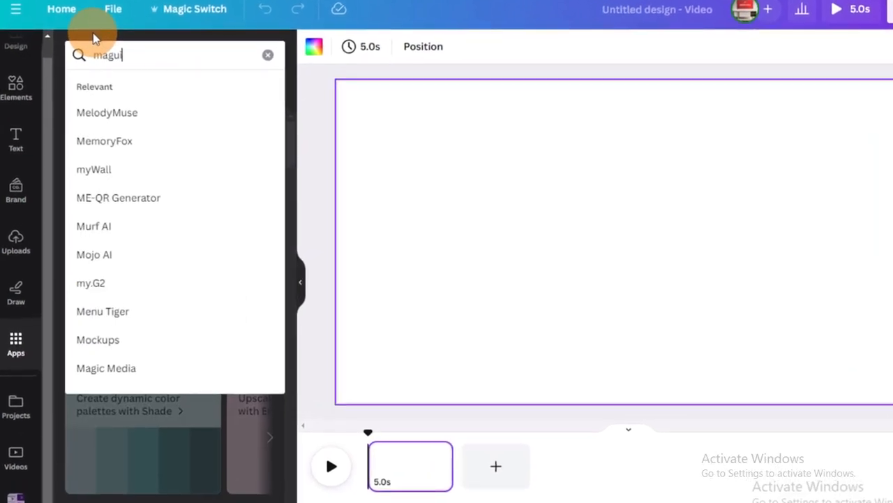
key("BackSpace")
type("ic ")
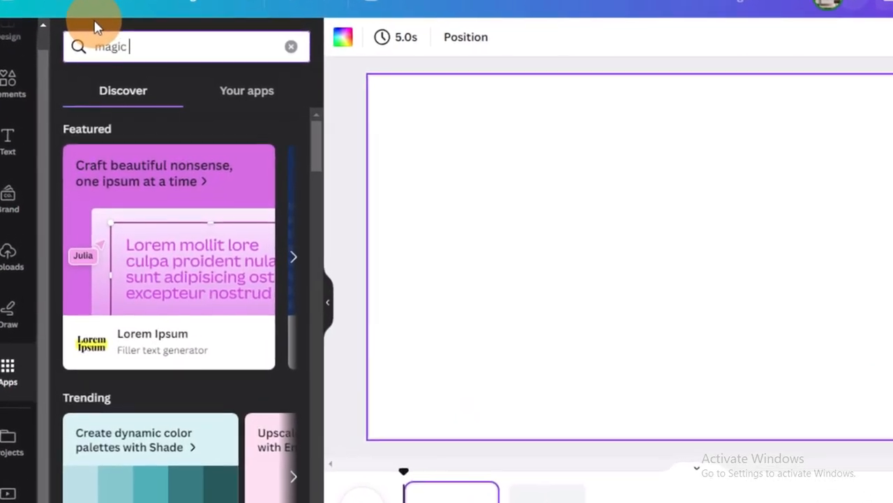
type("media")
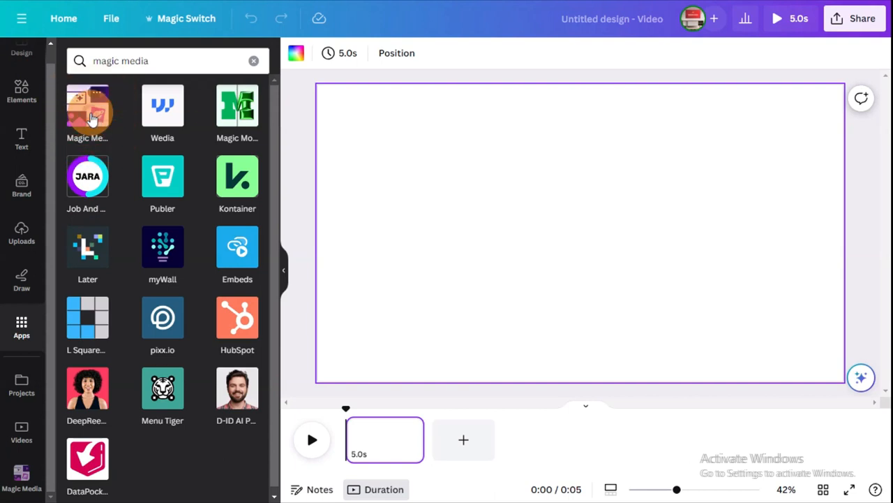
left_click(91, 117)
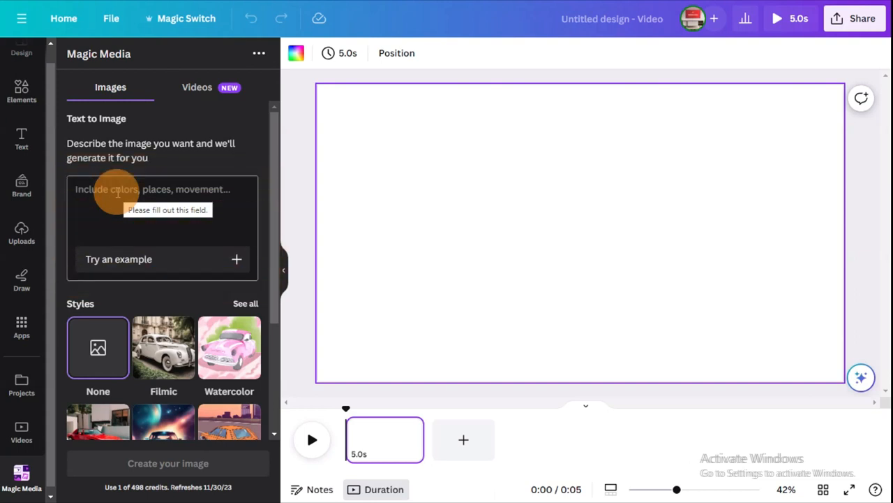
Step: Generate a video in Magic Media from the prompt "craft a beautiful landscape scene with a serene sunset and a peaceful lake"
left_click(198, 88)
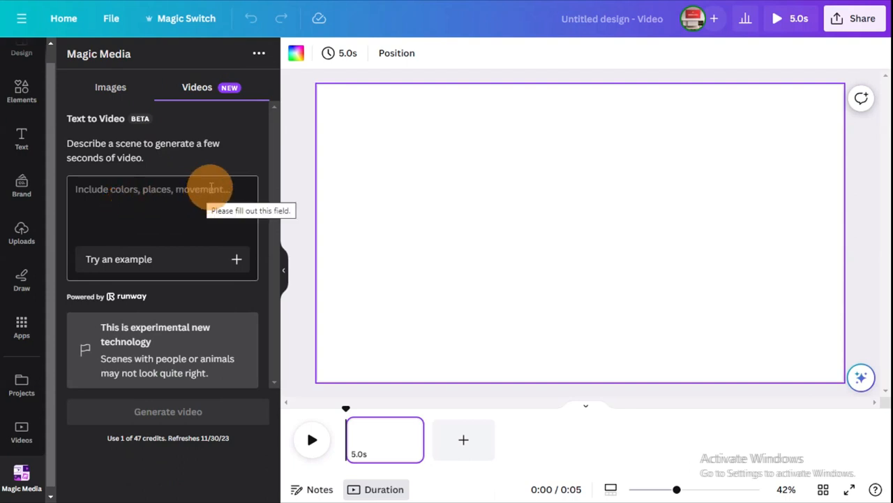
left_click(162, 209)
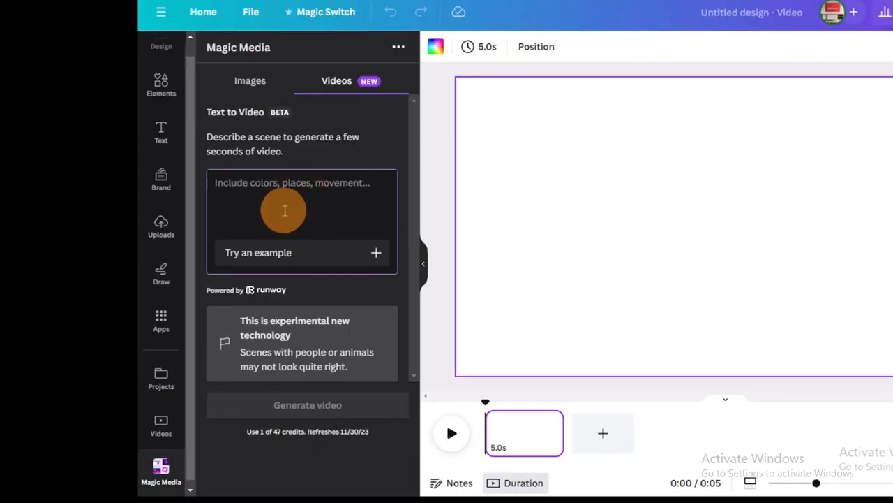
type("craft a beautiful landscape scene ")
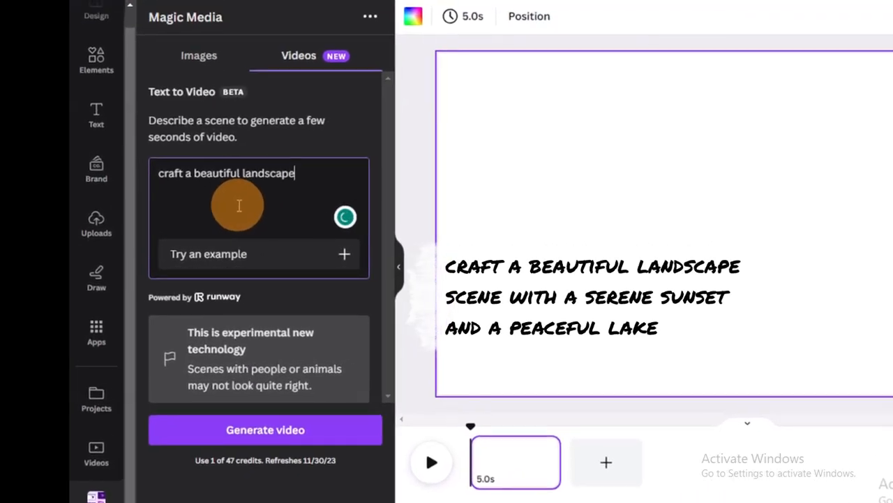
type("with a serene suns")
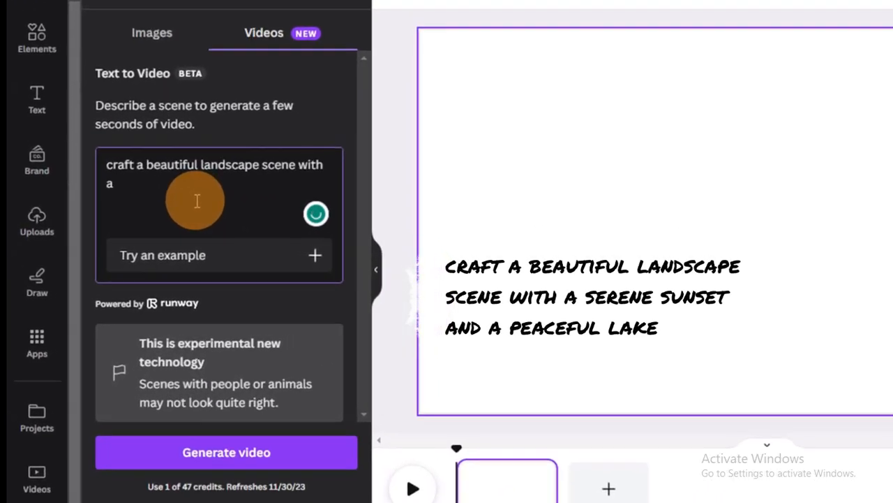
type("et and a peaceful lake")
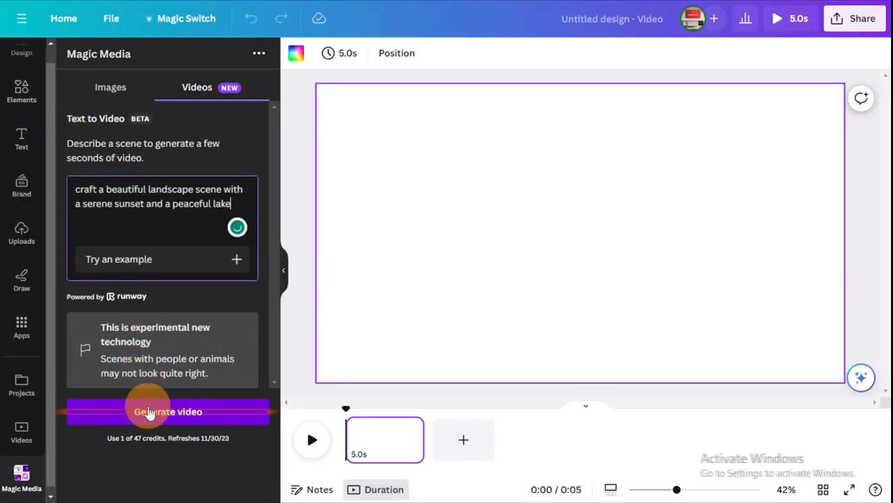
left_click(149, 412)
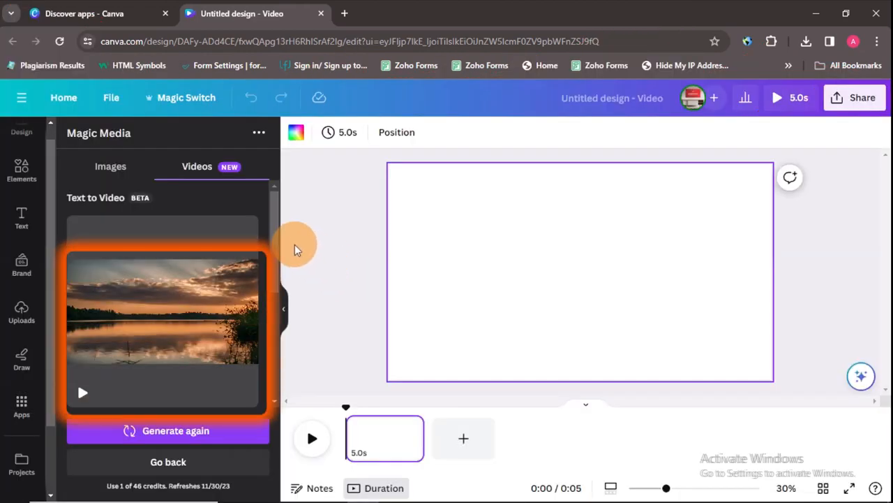
Step: Add the generated sunset lake video to the page and look through the options below its preview in full-screen view
mouse_move(160, 325)
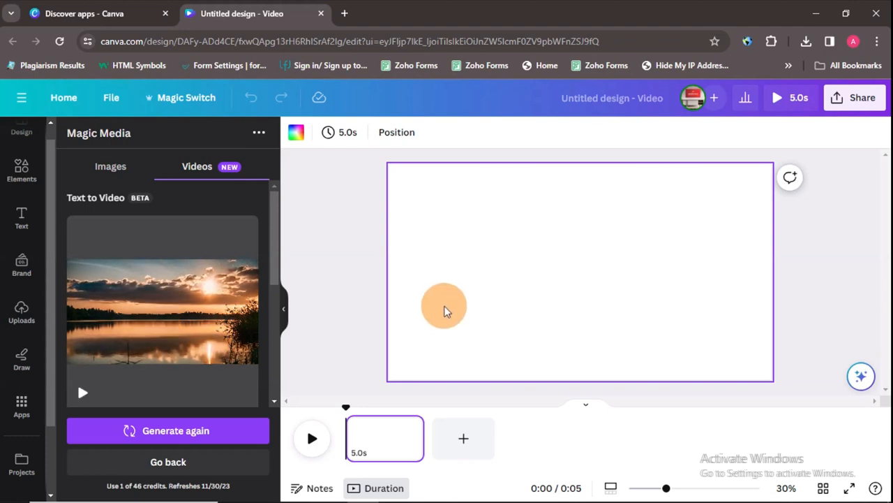
left_click(156, 301)
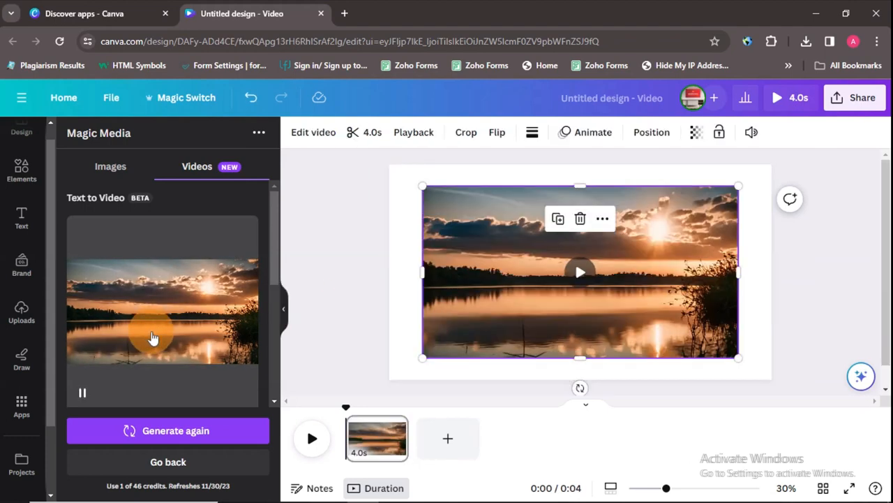
scroll(168, 377, "down", 3)
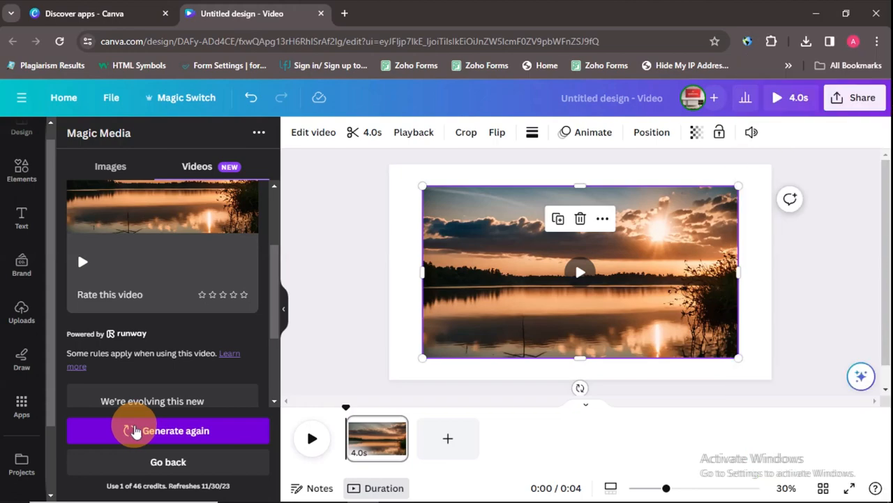
key("F11")
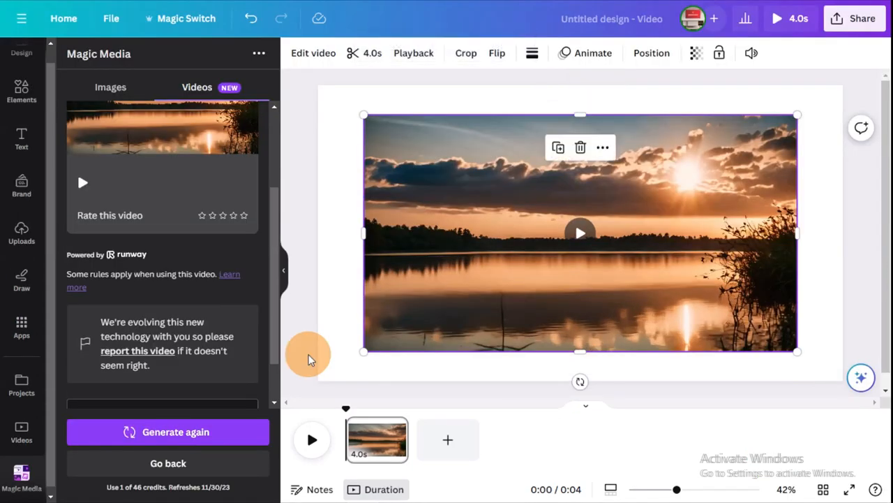
Step: Enter the text-to-image prompt "design a serene countryside landscape with a rolling field of wild flowers and a rustic farmhouse"
left_click(117, 86)
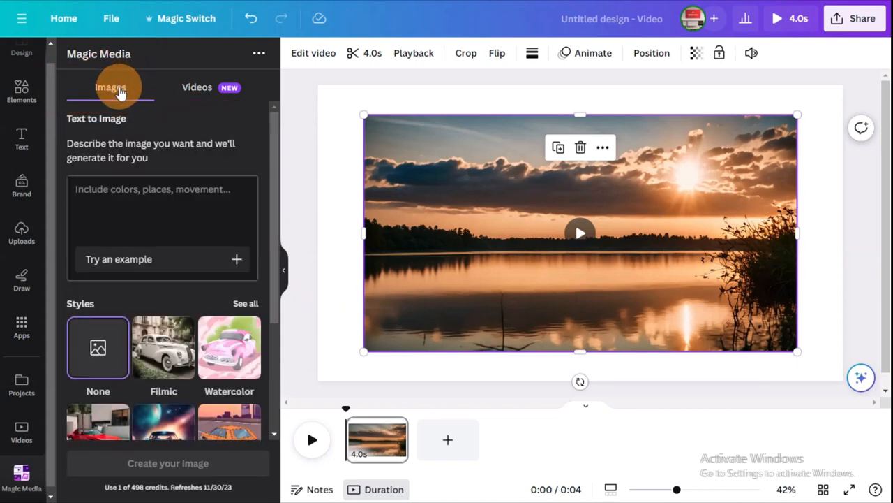
left_click(158, 199)
type("dd")
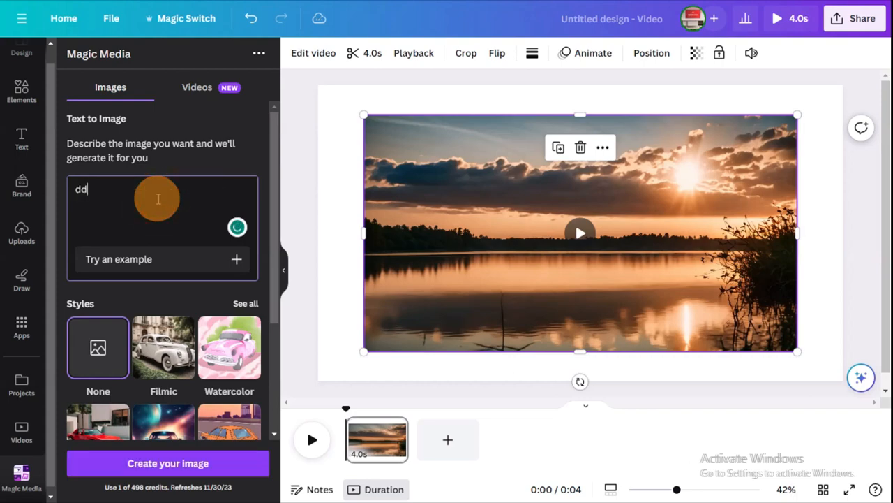
type("es")
key("BackSpace")
key("BackSpace")
key("BackSpace")
type("esign a serene coun")
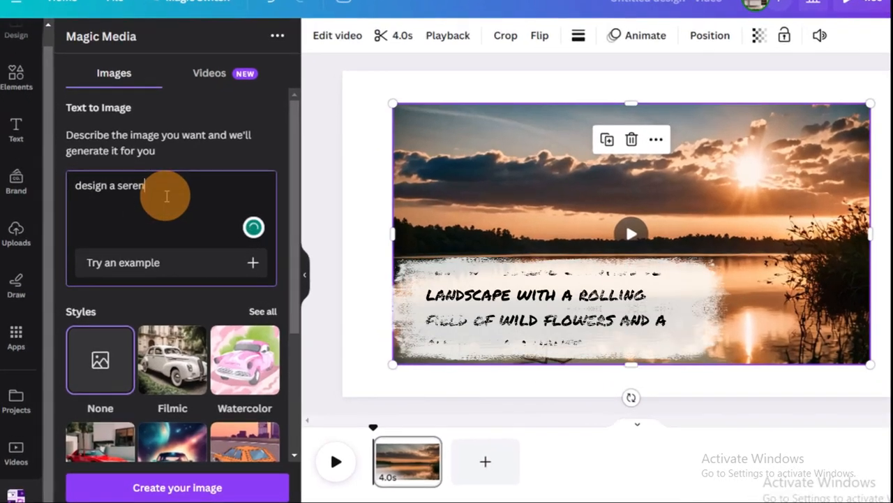
type("tryside landscape ")
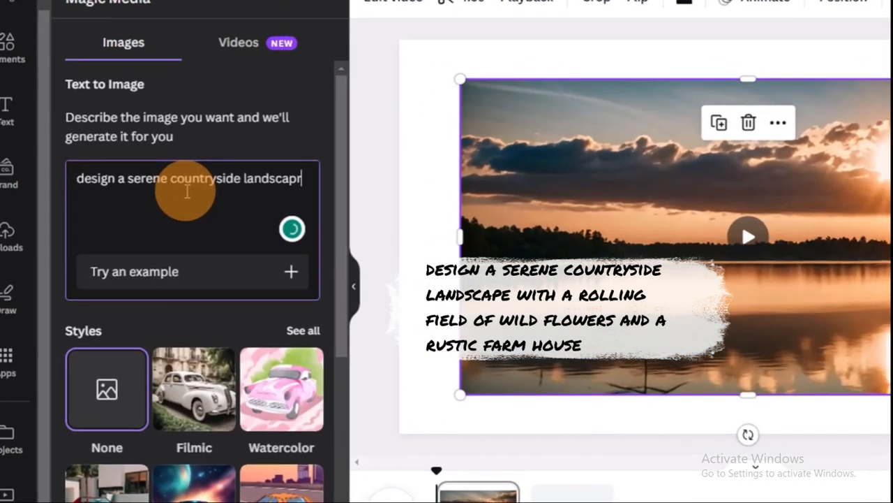
type("with a")
key("BackSpace")
type("a roll")
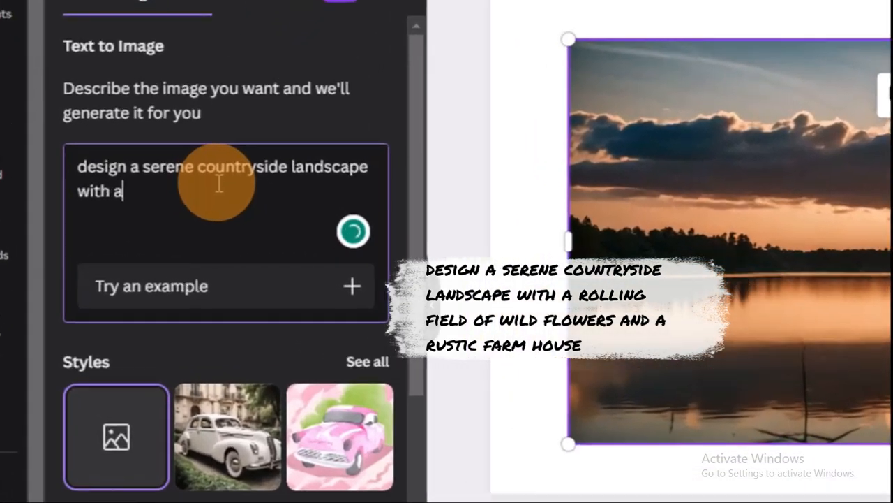
type("ing field of wild flower")
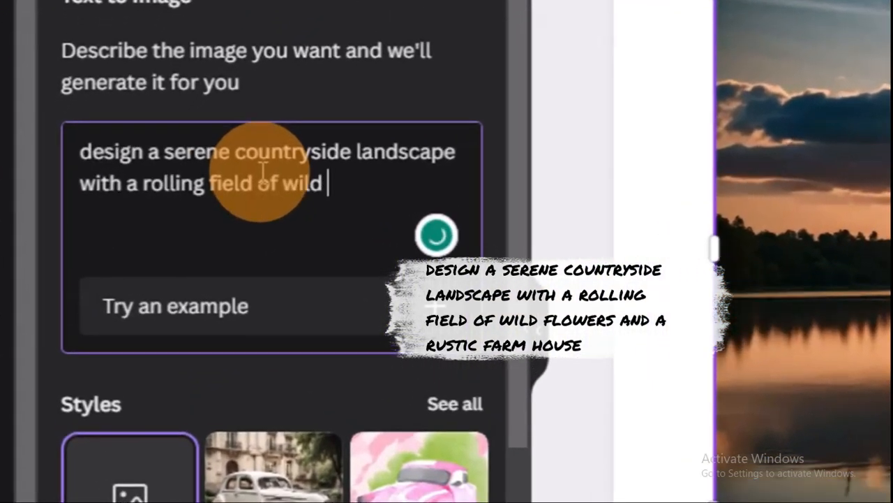
type("s and a rustic farm")
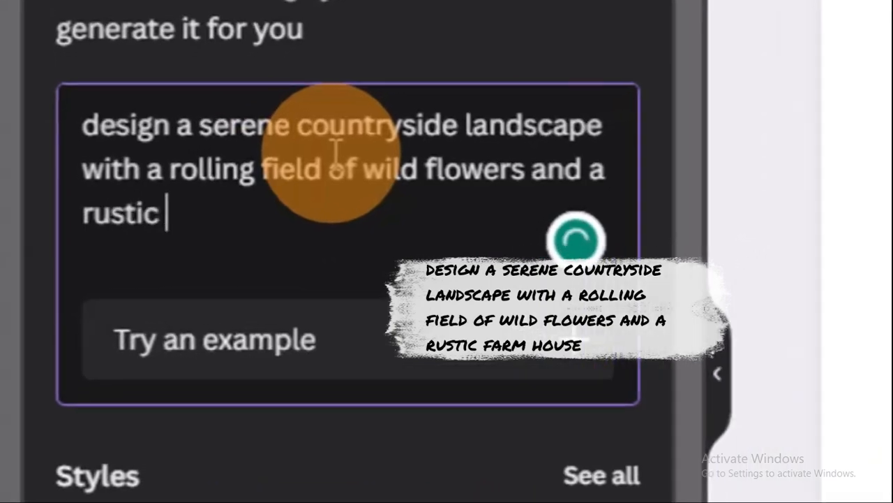
type("house")
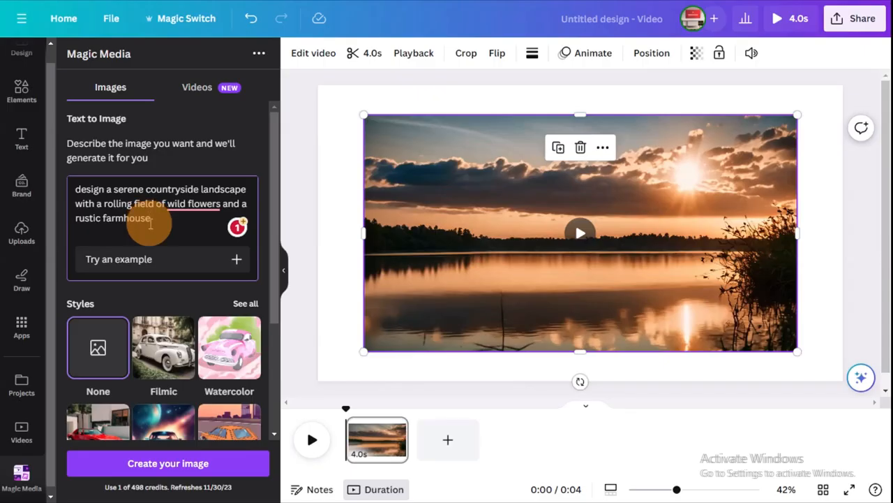
Step: Create images from the countryside prompt with the None style and the Square aspect ratio
scroll(161, 285, "down", 2)
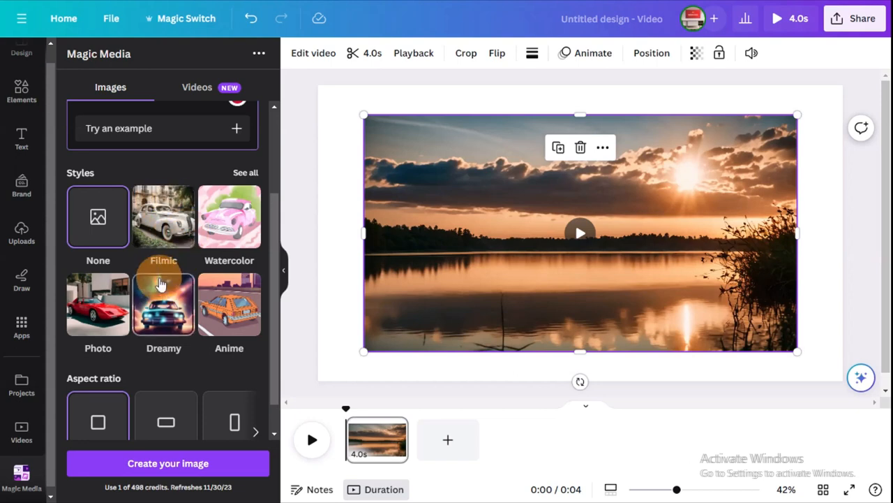
scroll(154, 353, "down", 1)
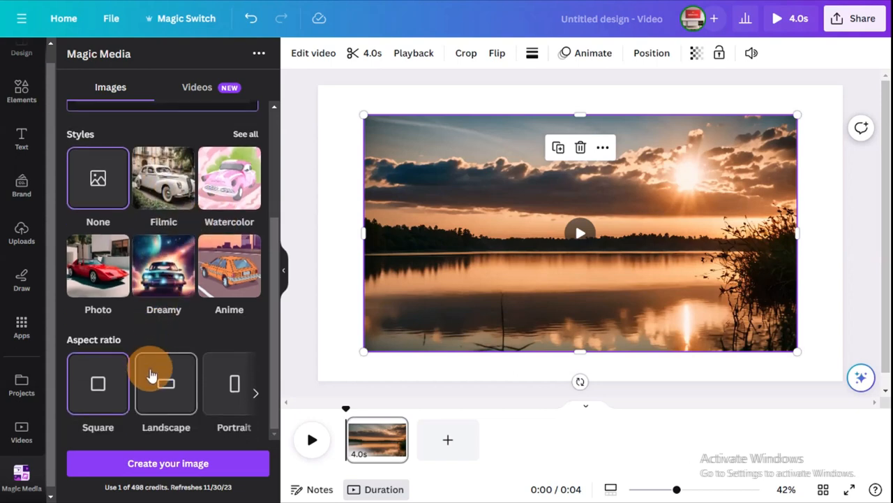
left_click(148, 457)
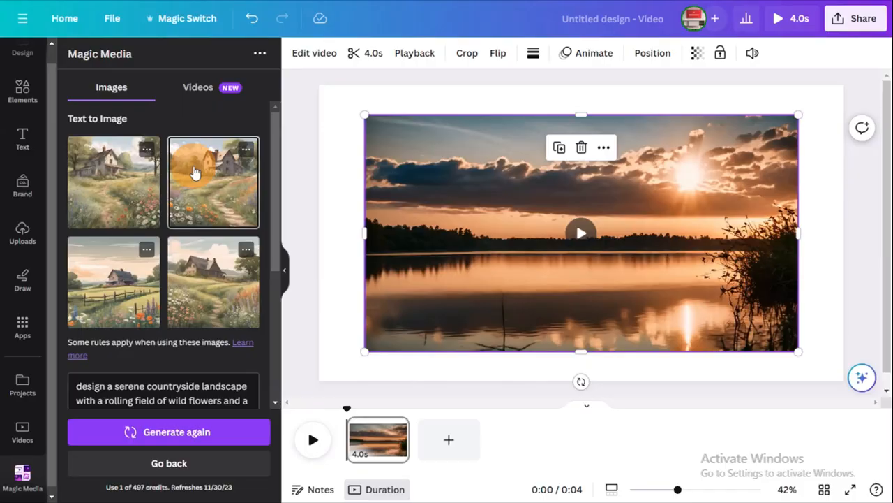
Step: Generate a video from the second farmhouse image in the upper row of results
left_click(245, 154)
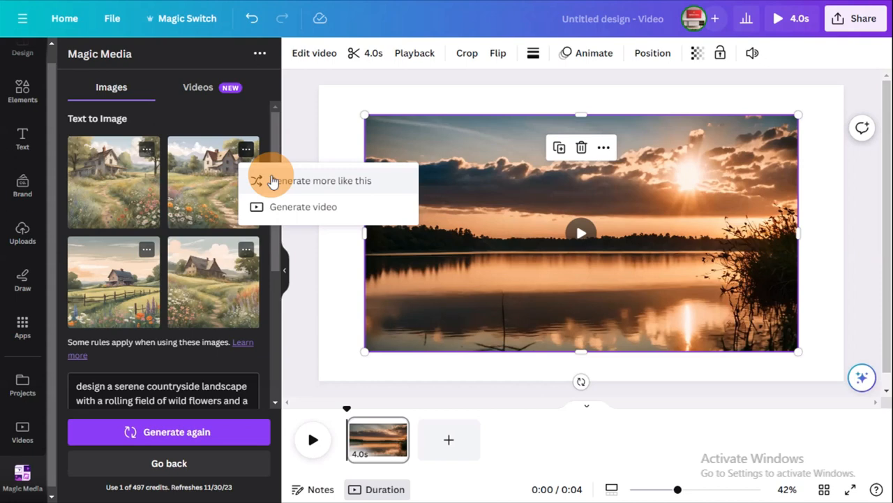
left_click(279, 213)
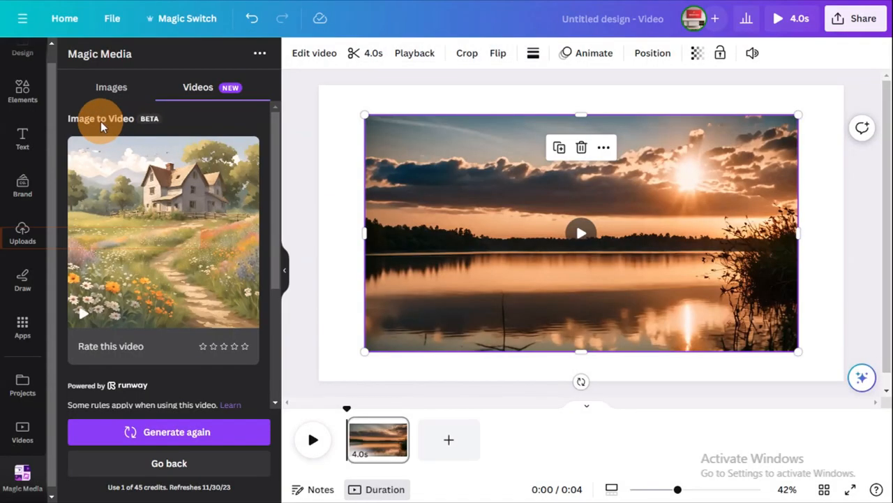
Step: Replace the sunset lake clip on the page with the generated farmhouse video
mouse_move(160, 207)
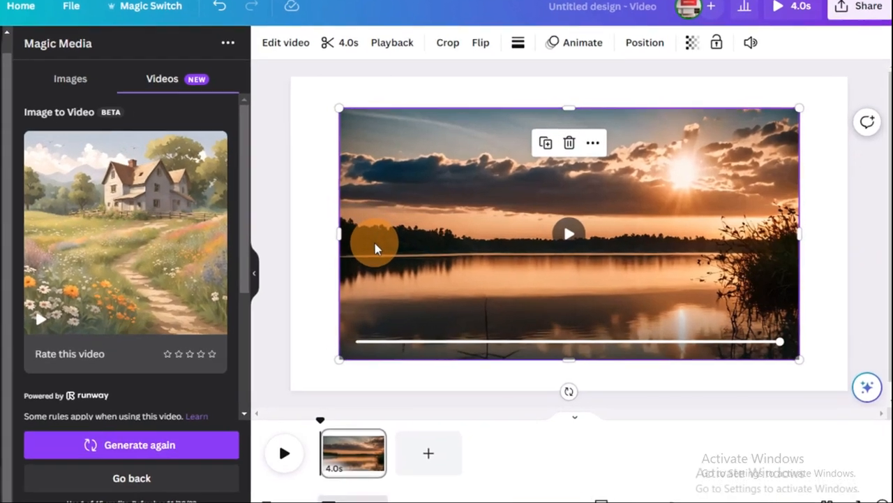
key("Delete")
left_click(84, 244)
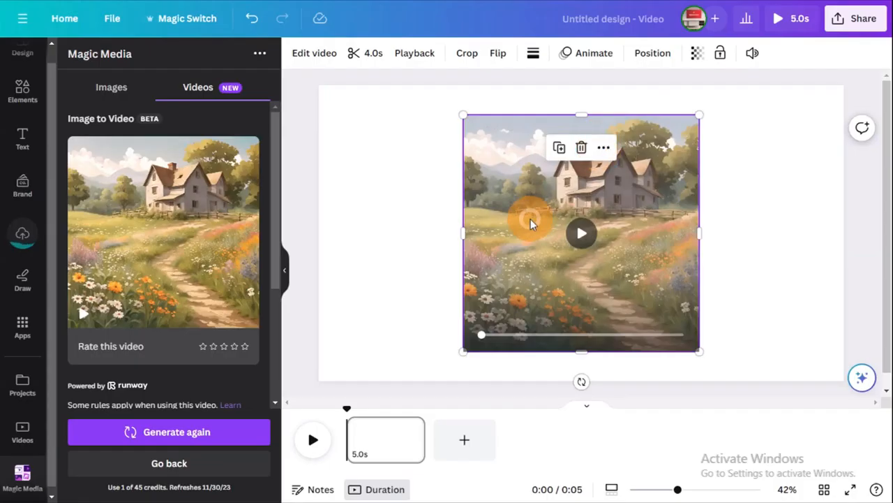
Step: Set the farmhouse video as the page background and play the design
right_click(530, 218)
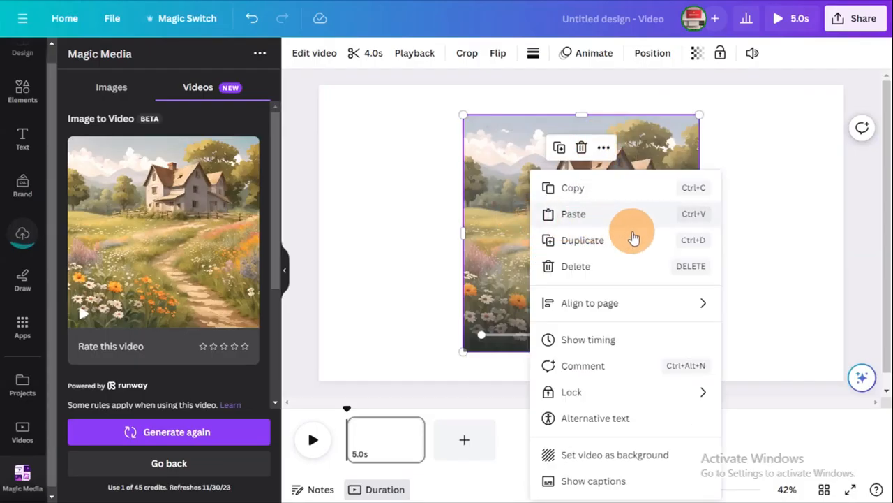
left_click(621, 456)
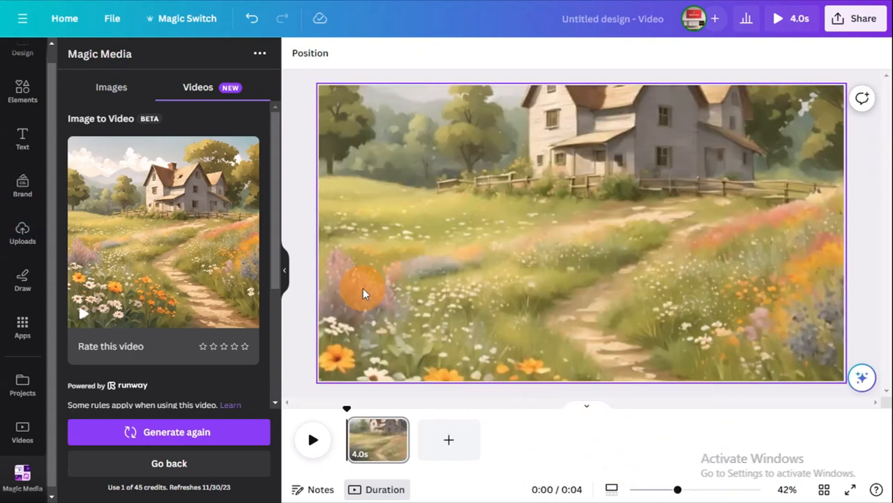
left_click(321, 441)
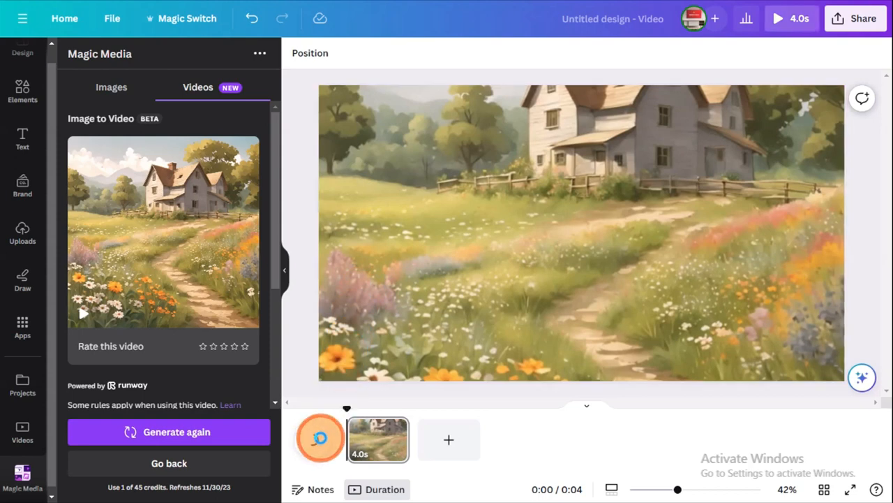